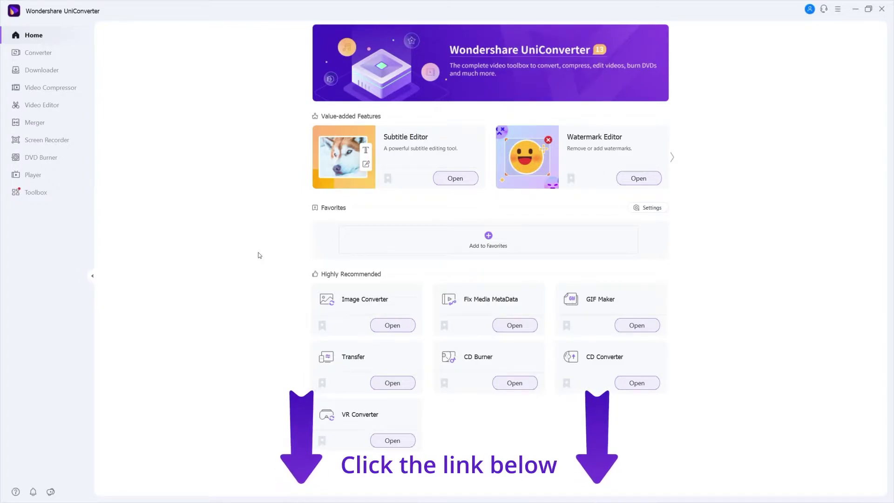
Open the Screen Recorder and start a new capture with a custom 1773×1072 region
{"action": "left_click", "coordinate": [62, 141]}
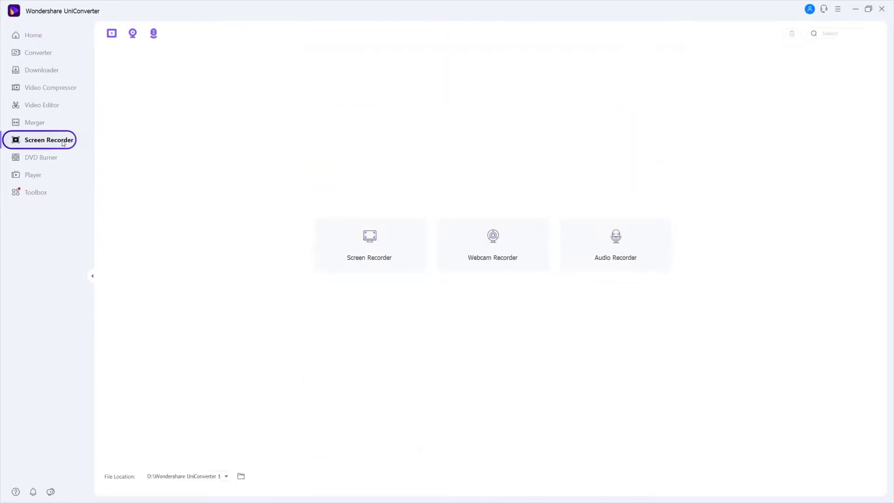
{"action": "left_click", "coordinate": [339, 243]}
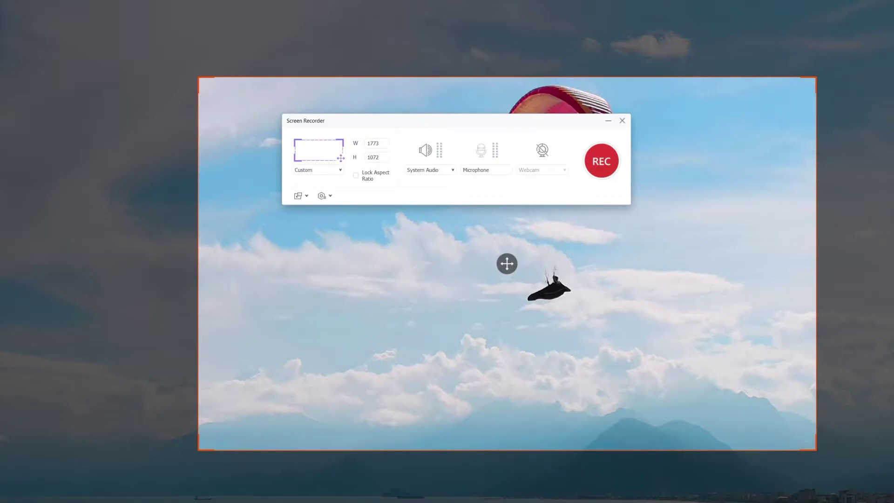
{"action": "left_click", "coordinate": [339, 174]}
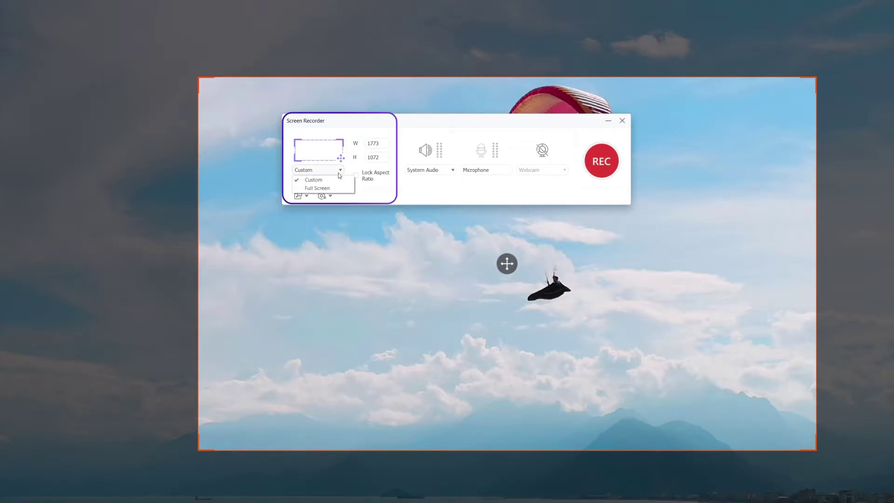
{"action": "left_click", "coordinate": [314, 180]}
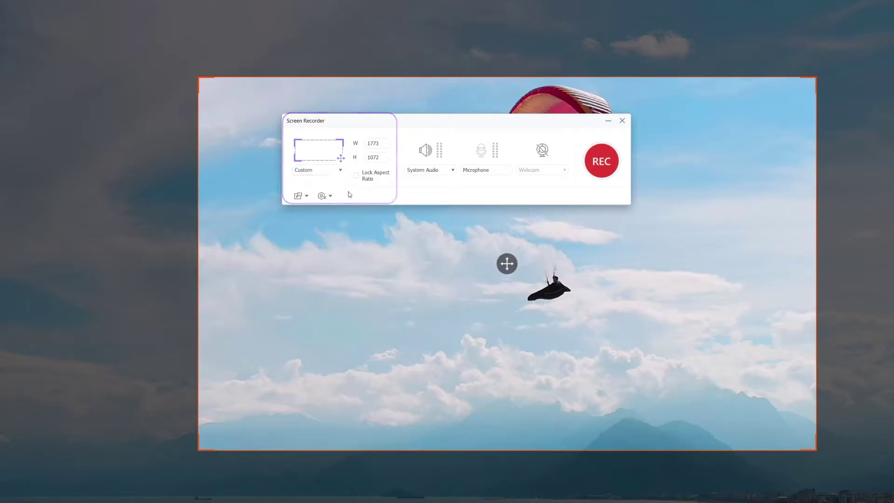
{"action": "left_click", "coordinate": [306, 197]}
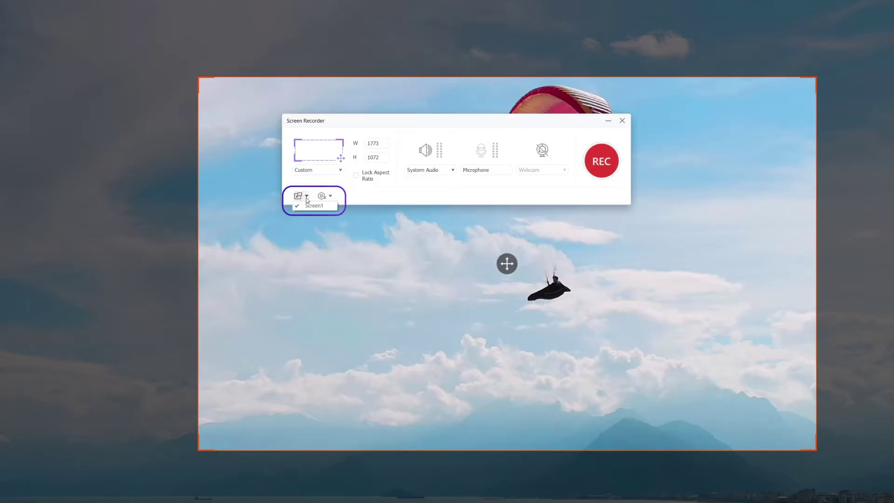
{"action": "left_click", "coordinate": [364, 200]}
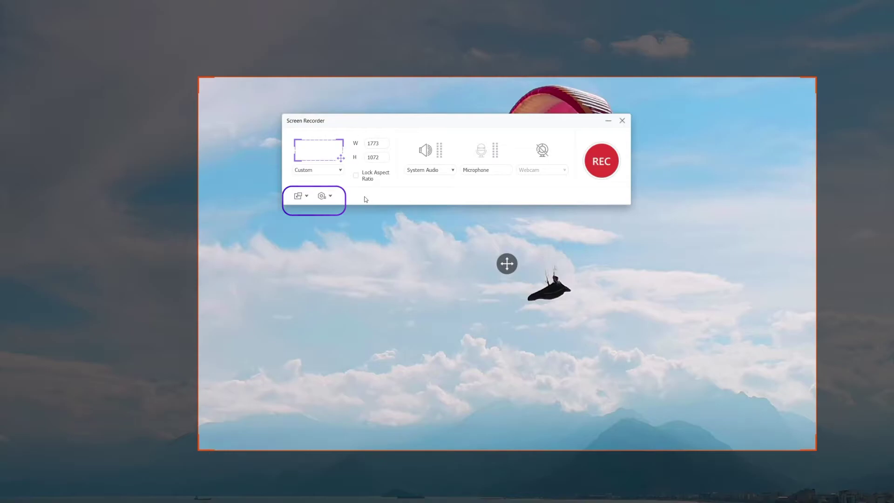
{"action": "left_click", "coordinate": [447, 173]}
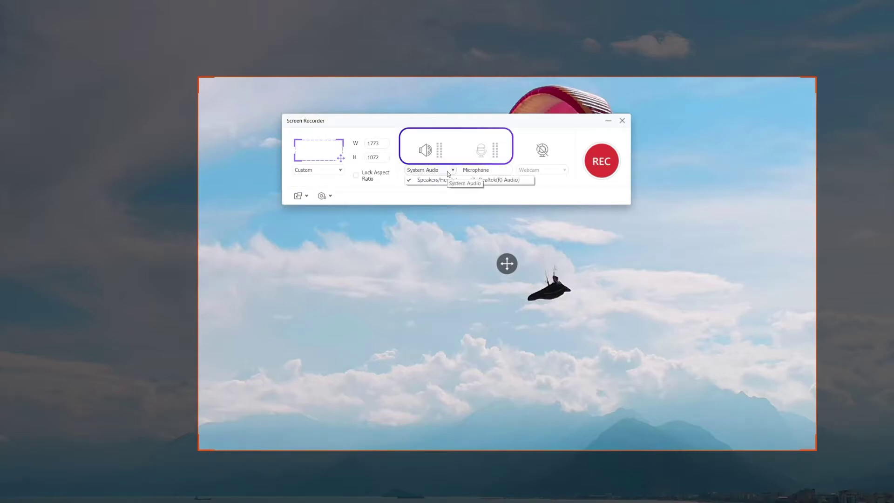
{"action": "left_click", "coordinate": [439, 196]}
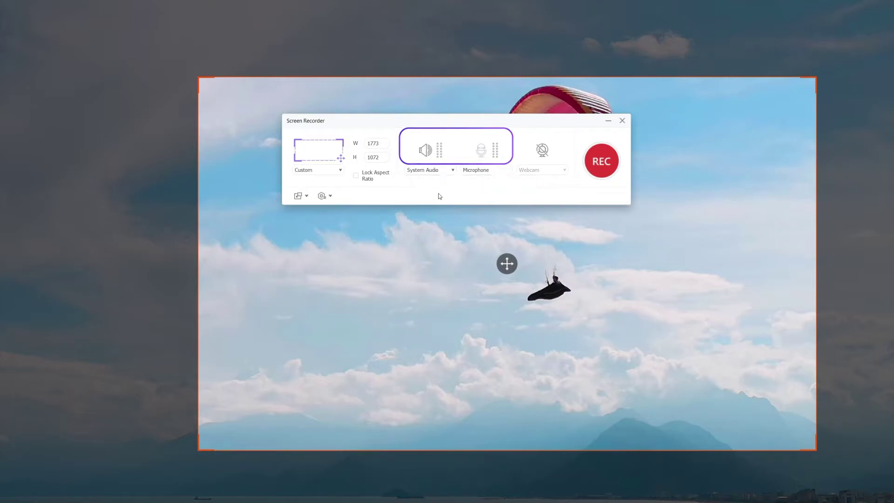
{"action": "left_click", "coordinate": [331, 197]}
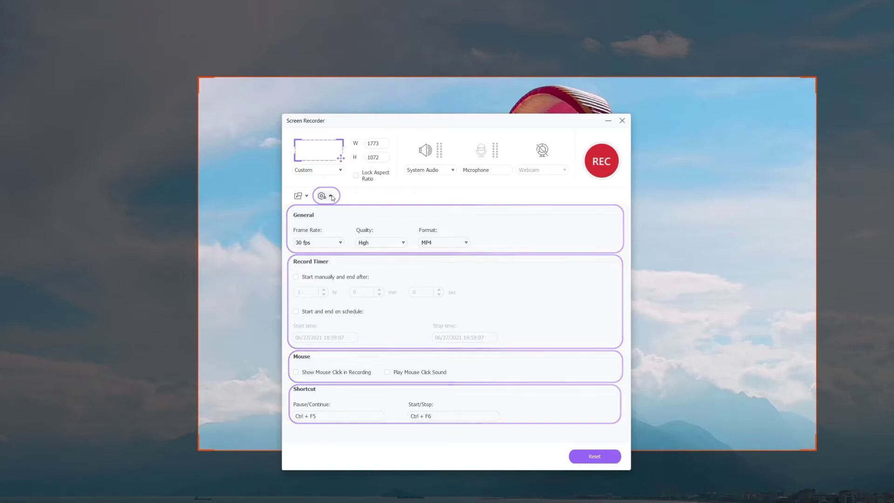
{"action": "left_click", "coordinate": [332, 196]}
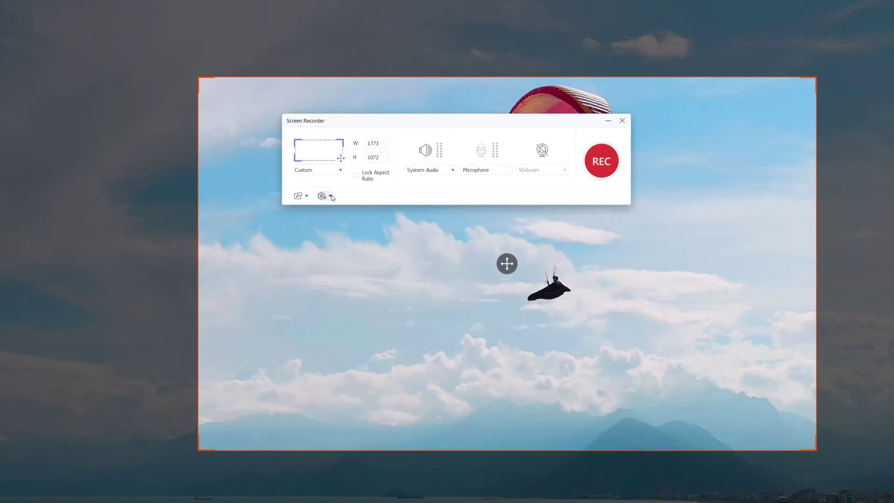
Start recording the custom 1773×1072 region with the REC button
{"action": "left_click", "coordinate": [603, 167]}
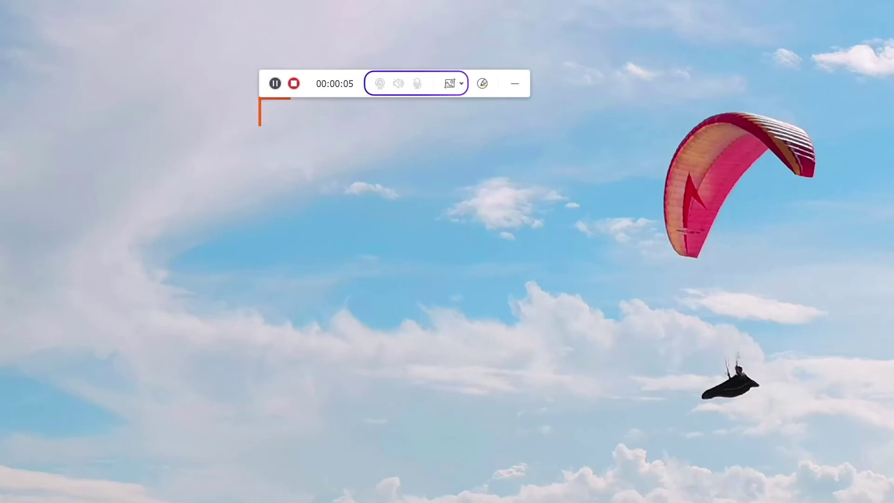
Draw a red rectangle, circle, line and arrow over the sky on the live capture
{"action": "left_click", "coordinate": [483, 84]}
{"action": "left_click_drag", "start_coordinate": [307, 164], "coordinate": [371, 235]}
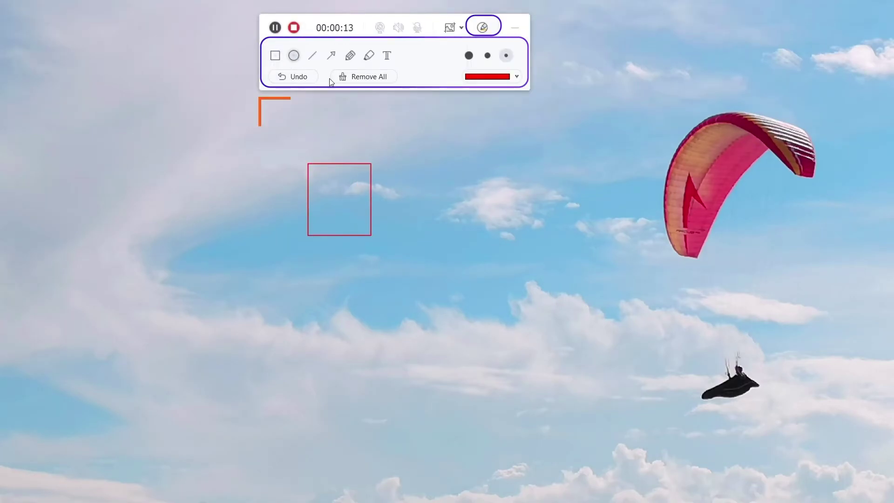
{"action": "left_click_drag", "start_coordinate": [391, 129], "coordinate": [446, 184]}
{"action": "left_click", "coordinate": [312, 55]}
{"action": "left_click_drag", "start_coordinate": [320, 130], "coordinate": [375, 113]}
{"action": "left_click_drag", "start_coordinate": [272, 165], "coordinate": [327, 152]}
{"action": "left_click", "coordinate": [482, 79]}
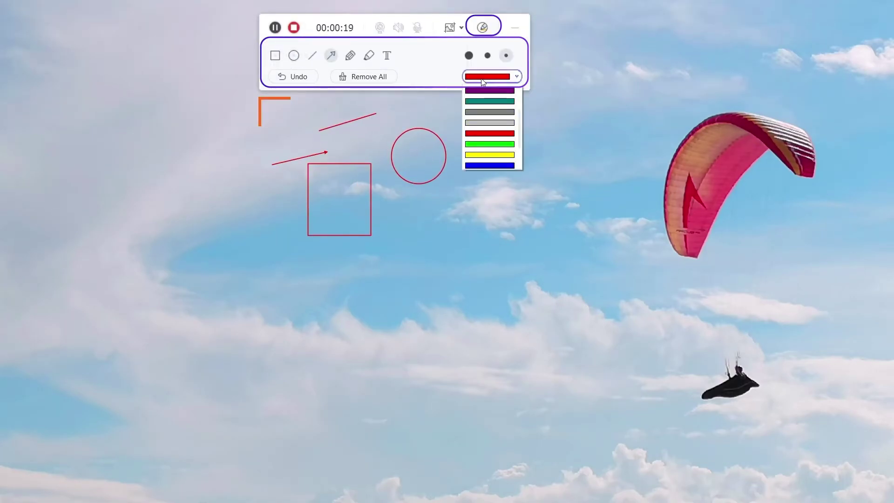
{"action": "left_click", "coordinate": [387, 55]}
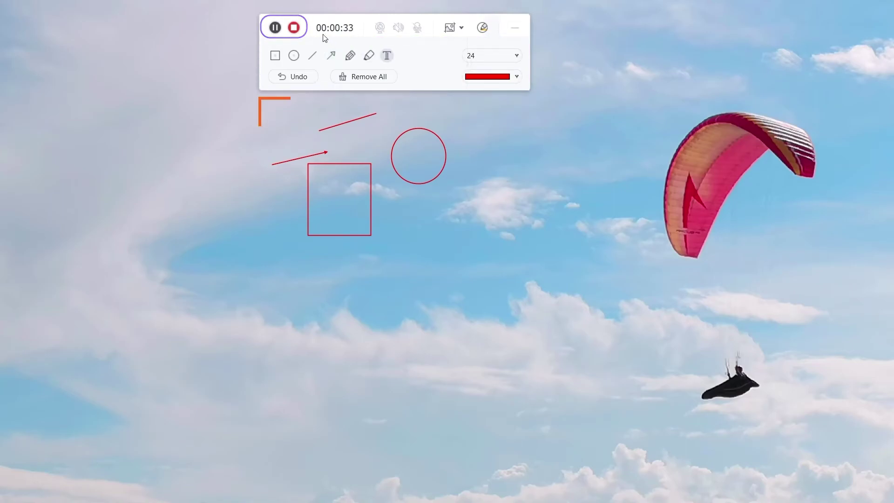
Stop the recording to save the 1774×1072, 1.40 MB MP4
{"action": "left_click", "coordinate": [293, 28]}
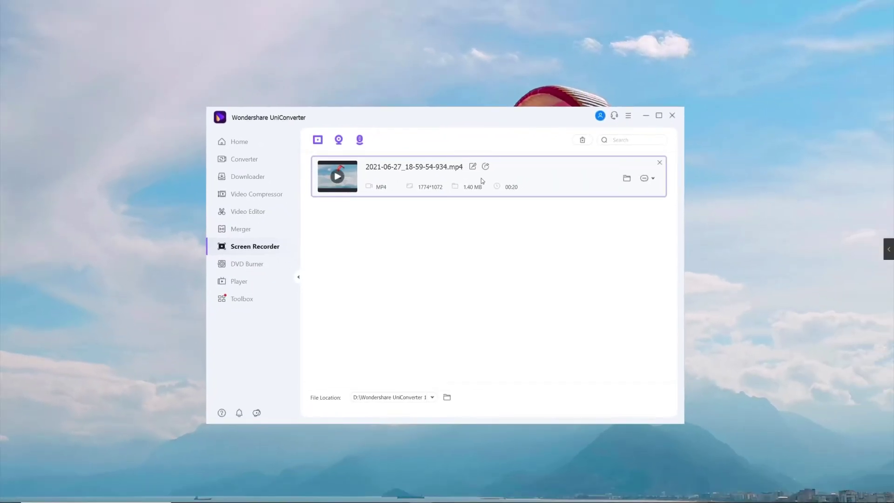